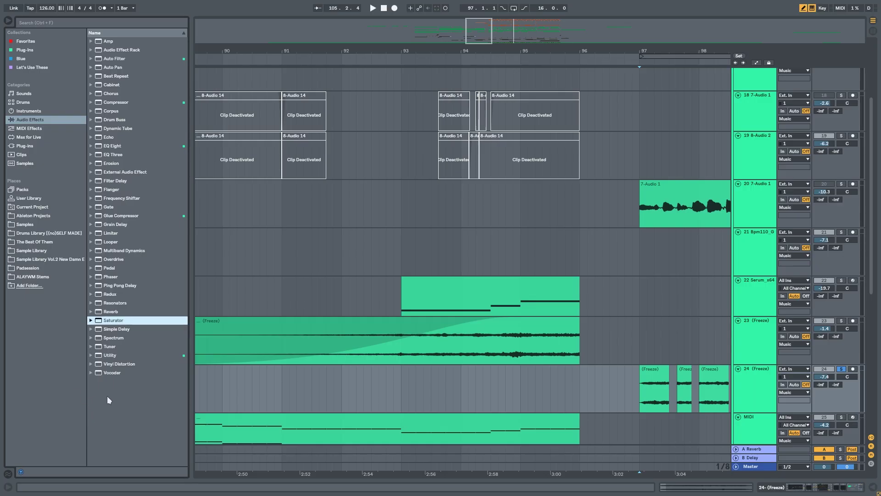
Show the Multiband Dynamics presets under Audio Effects in the browser
{"action": "left_click", "coordinate": [113, 372]}
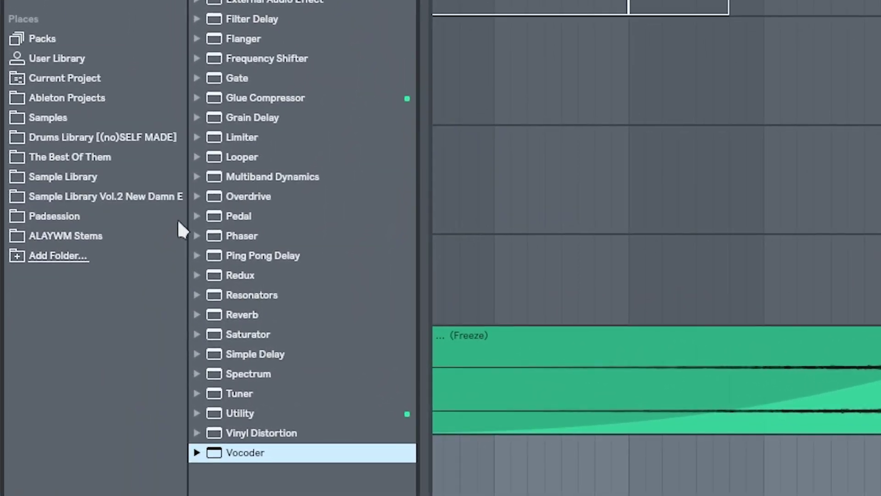
{"action": "left_click", "coordinate": [197, 177]}
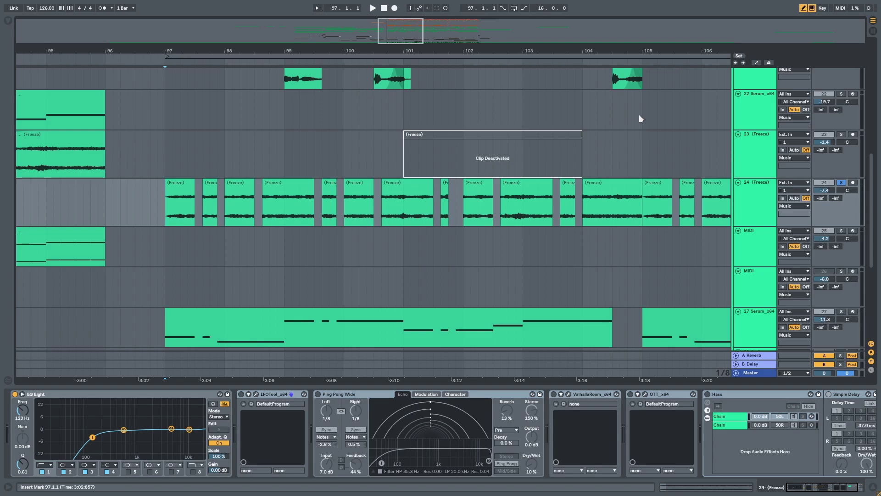
Turn on track 24's Ping Pong Wide delay and ValhallaRoom reverb, auditioning from bar 97
{"action": "key", "text": "space"}
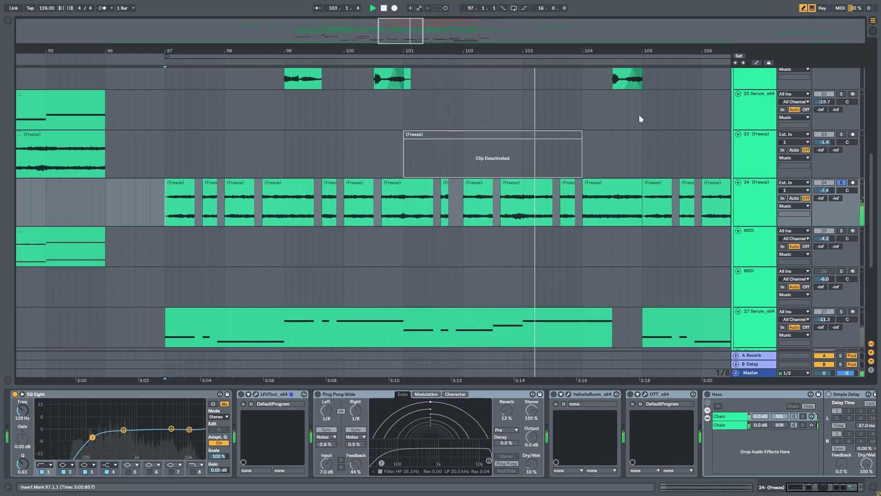
{"action": "left_click", "coordinate": [642, 119]}
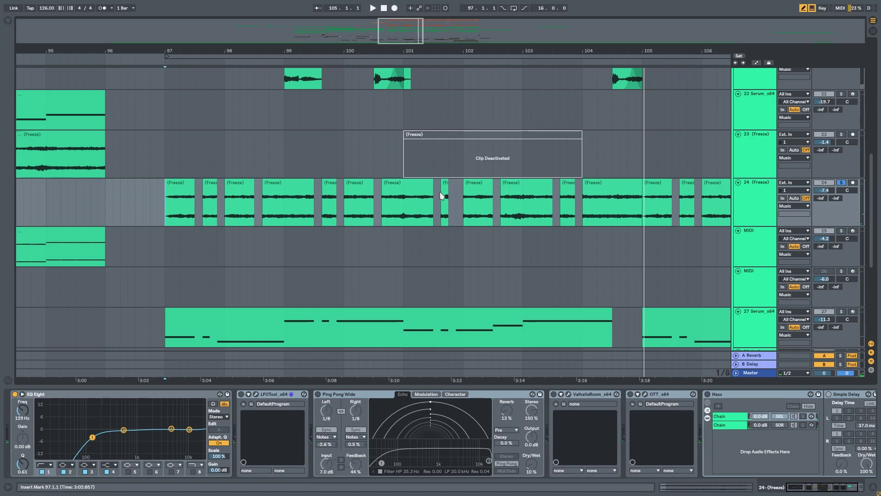
{"action": "left_click", "coordinate": [318, 394]}
{"action": "key", "text": "space"}
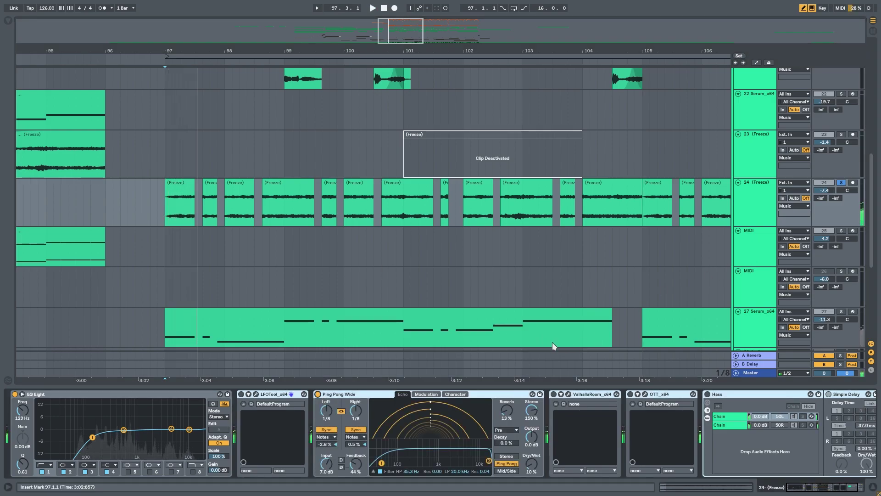
{"action": "left_click", "coordinate": [554, 394]}
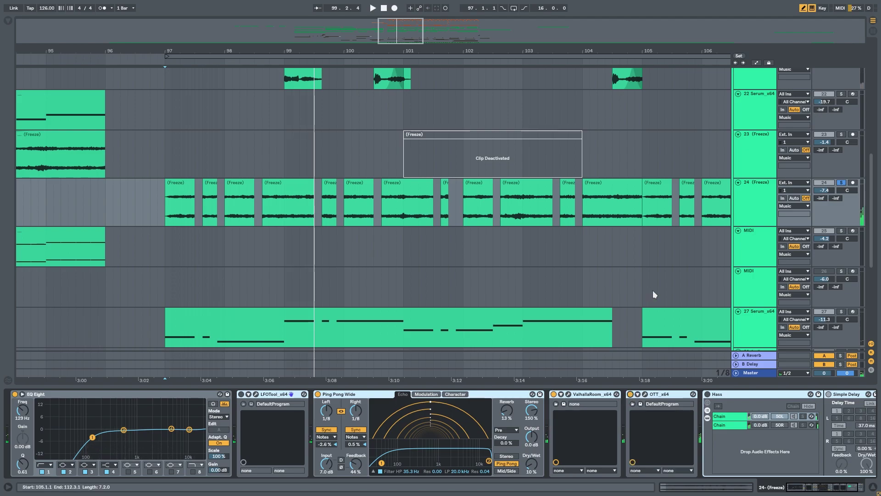
{"action": "key", "text": "space"}
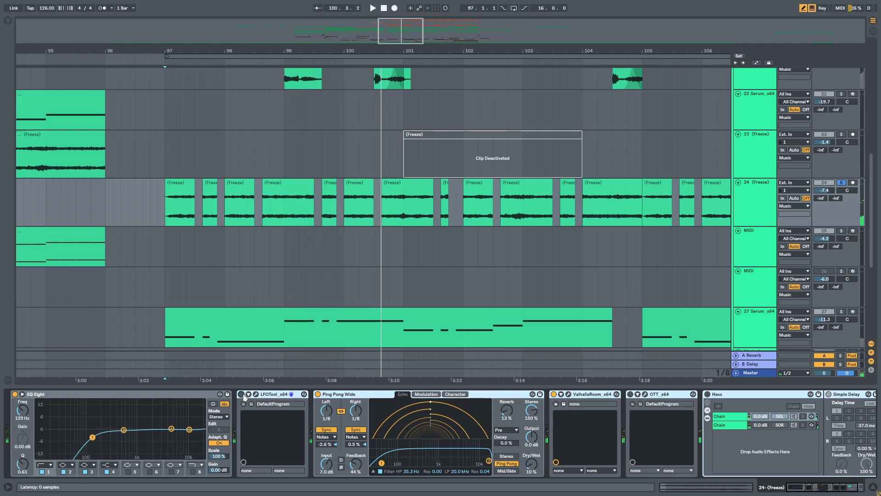
Bypass OTT, switch on LFOTool, then re-enable OTT while replaying from bar 97
{"action": "key", "text": "space"}
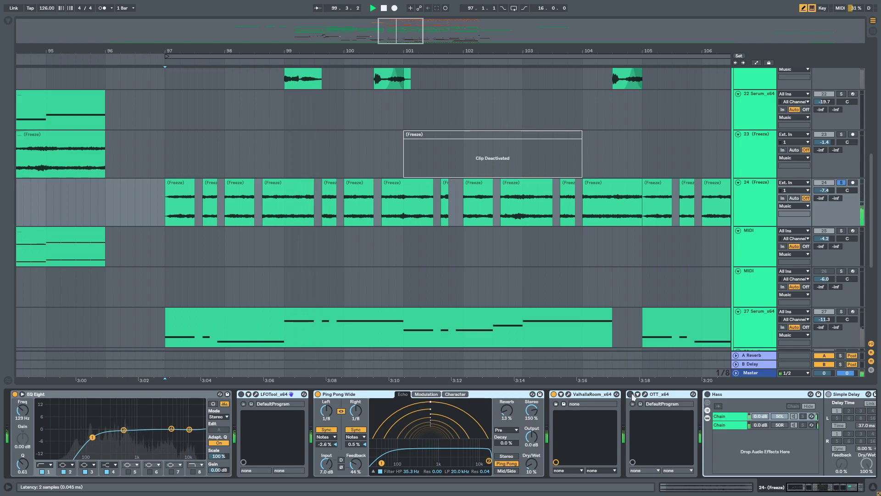
{"action": "left_click", "coordinate": [630, 393]}
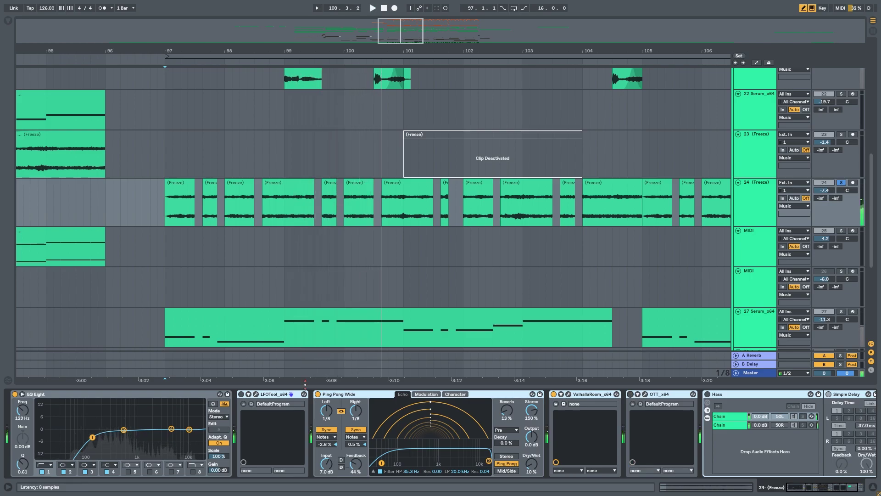
{"action": "key", "text": "space"}
{"action": "left_click", "coordinate": [241, 395]}
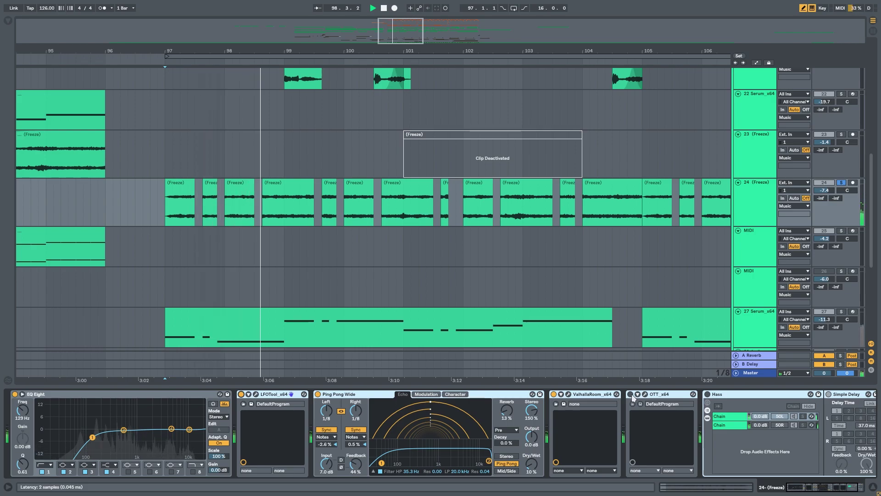
{"action": "left_click", "coordinate": [630, 394]}
{"action": "key", "text": "space"}
{"action": "key", "text": "space"}
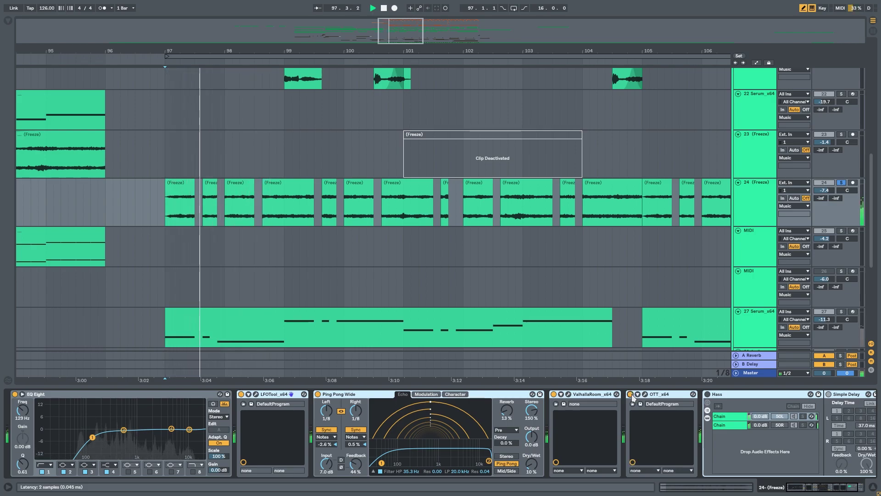
Switch on the Hass rack, then switch off LFOTool and OTT
{"action": "left_click", "coordinate": [708, 395]}
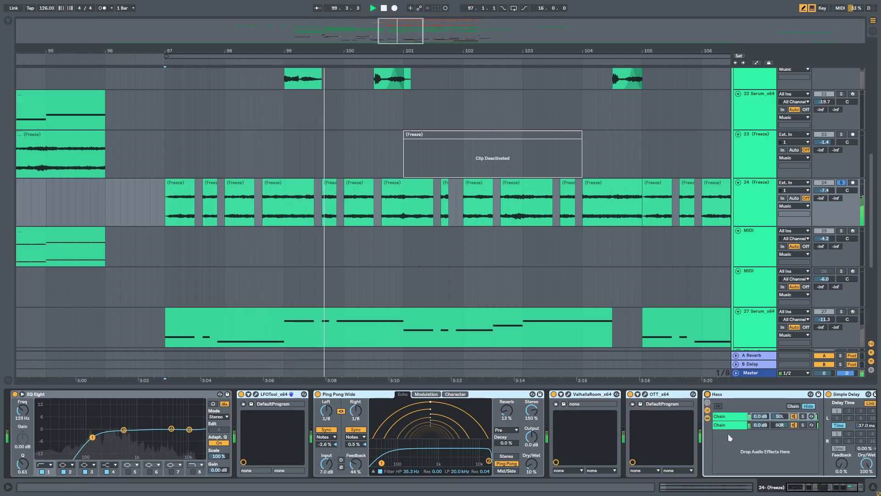
{"action": "left_click", "coordinate": [742, 394]}
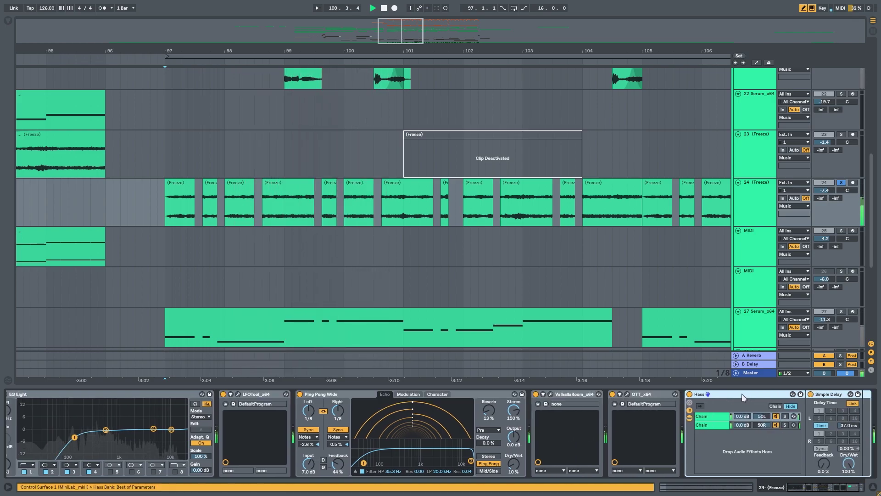
{"action": "left_click", "coordinate": [224, 395]}
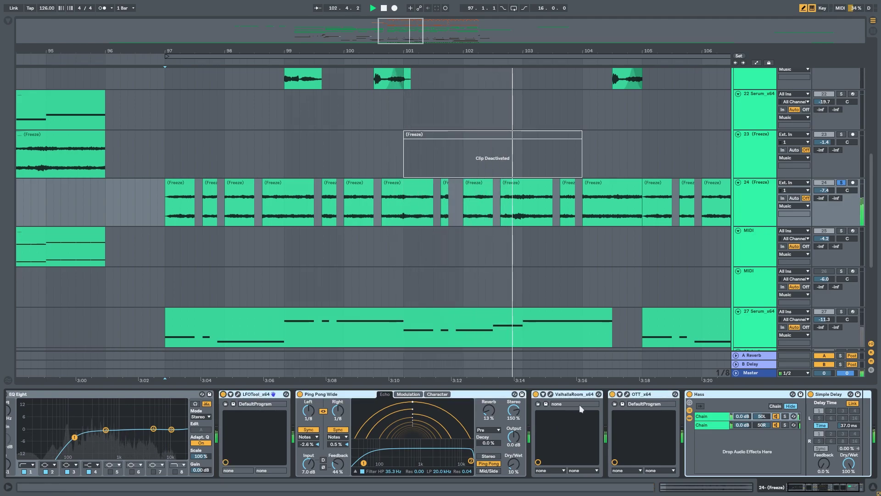
{"action": "left_click", "coordinate": [613, 394]}
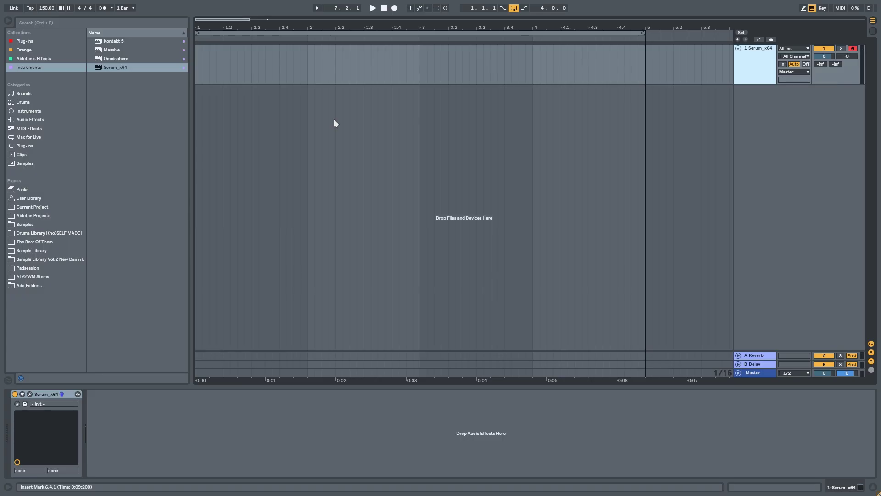
Rename the Serum track to SQUARE and duplicate it into a new track
{"action": "left_click", "coordinate": [334, 121]}
{"action": "left_click", "coordinate": [758, 73]}
{"action": "key", "text": "ctrl+r"}
{"action": "type", "text": "SQU"}
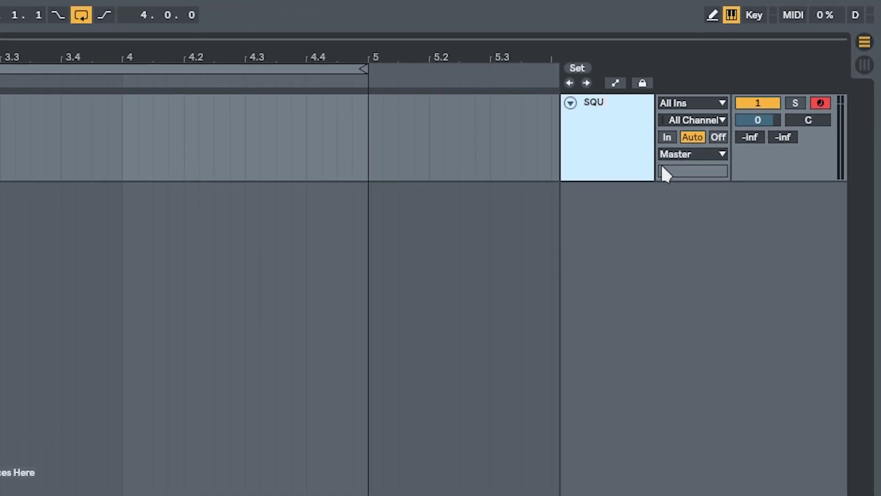
{"action": "type", "text": "ARE"}
{"action": "key", "text": "Return"}
{"action": "left_click_drag", "start_coordinate": [649, 165], "coordinate": [623, 215]}
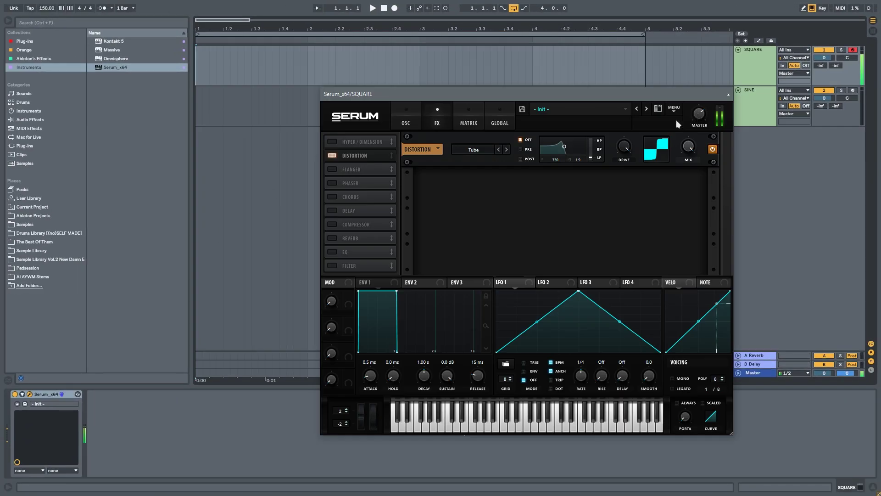
Close SQUARE's Serum window and raise SINE's ENV1 decay to 2.08 s
{"action": "left_click", "coordinate": [417, 120]}
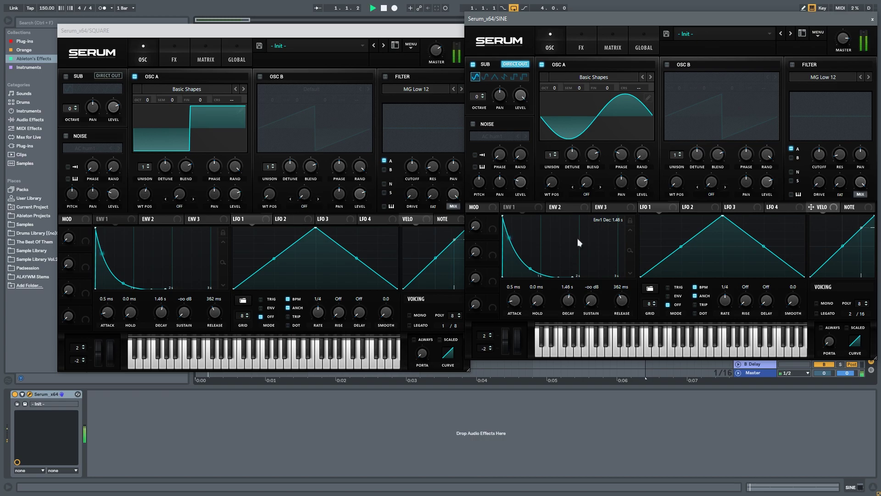
{"action": "left_click_drag", "start_coordinate": [679, 20], "coordinate": [450, 109]}
{"action": "left_click", "coordinate": [844, 90]}
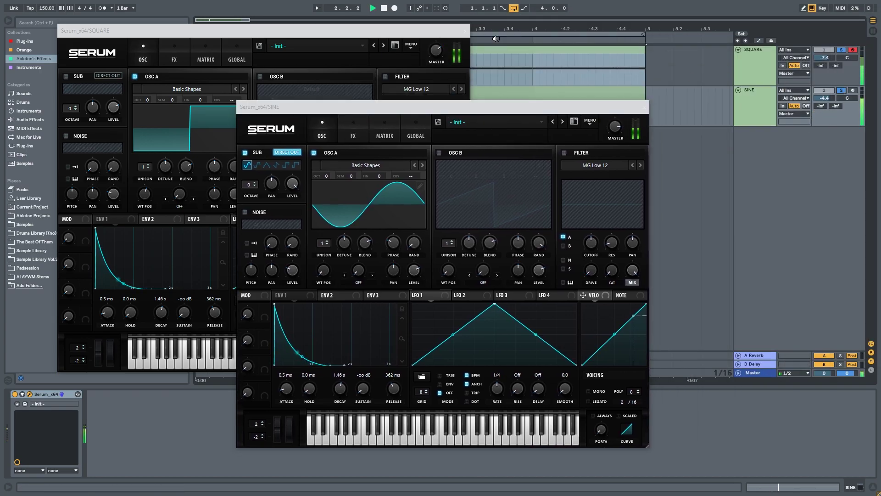
{"action": "left_click", "coordinate": [465, 32]}
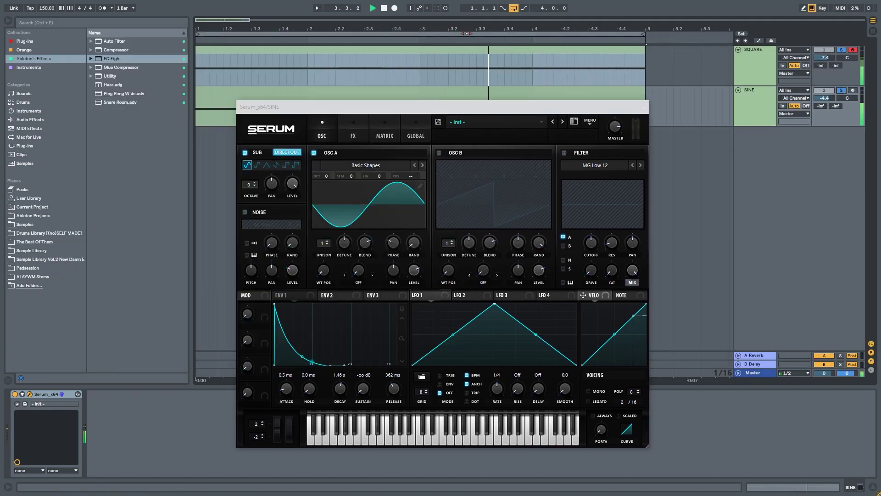
{"action": "left_click_drag", "start_coordinate": [352, 396], "coordinate": [342, 390]}
{"action": "key", "text": "space"}
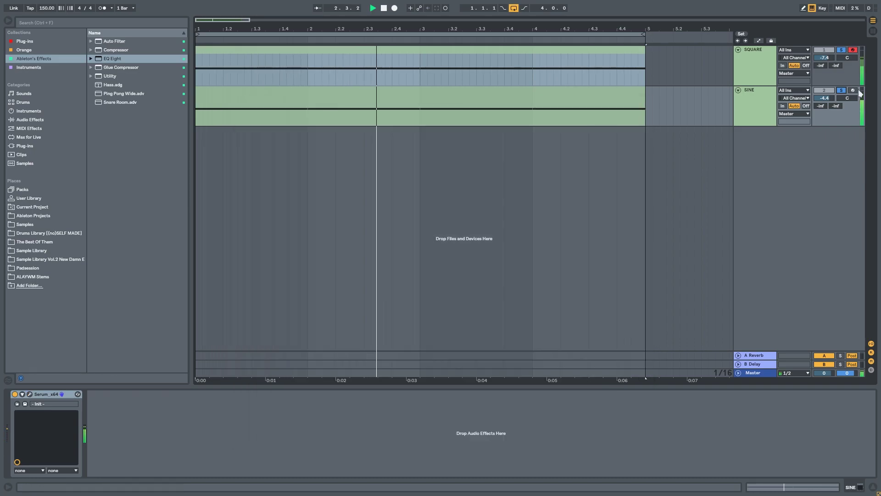
{"action": "left_click", "coordinate": [644, 108]}
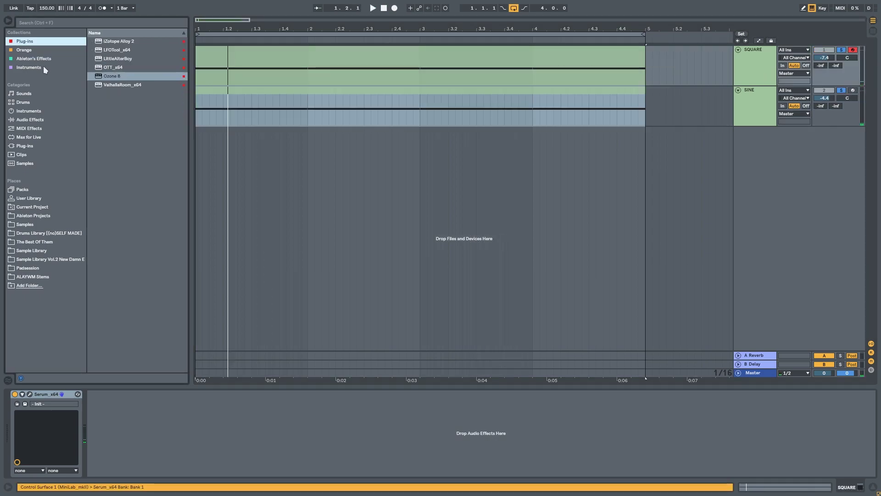
Add EQ Eight to SQUARE and raise band 1's low cut to about 107 Hz
{"action": "left_click", "coordinate": [44, 60]}
{"action": "left_click_drag", "start_coordinate": [124, 59], "coordinate": [229, 76]}
{"action": "key", "text": "space"}
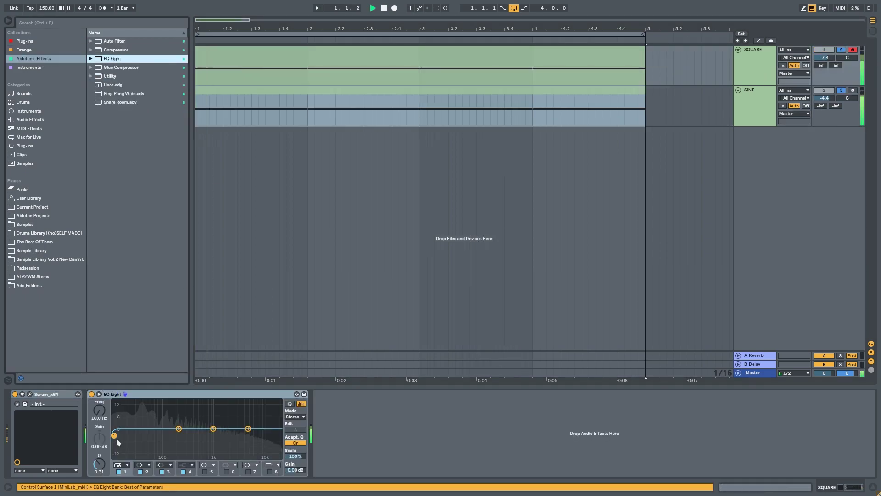
{"action": "left_click_drag", "start_coordinate": [117, 438], "coordinate": [165, 440]}
{"action": "key", "text": "space"}
{"action": "key", "text": "space"}
{"action": "key", "text": "space"}
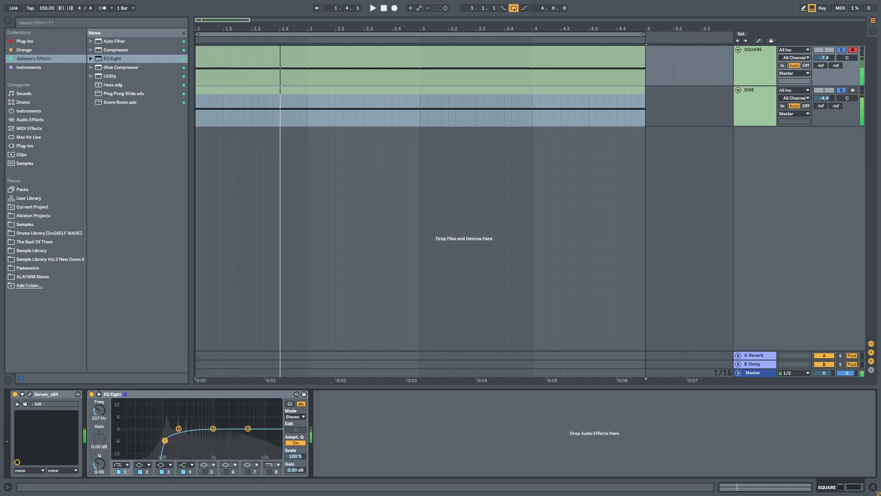
{"action": "key", "text": "space"}
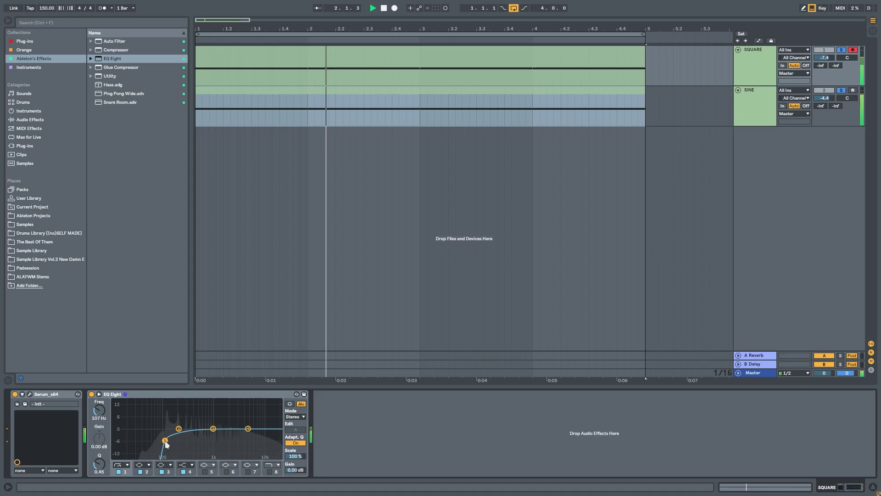
{"action": "key", "text": "space"}
{"action": "key", "text": "space"}
{"action": "key", "text": "space"}
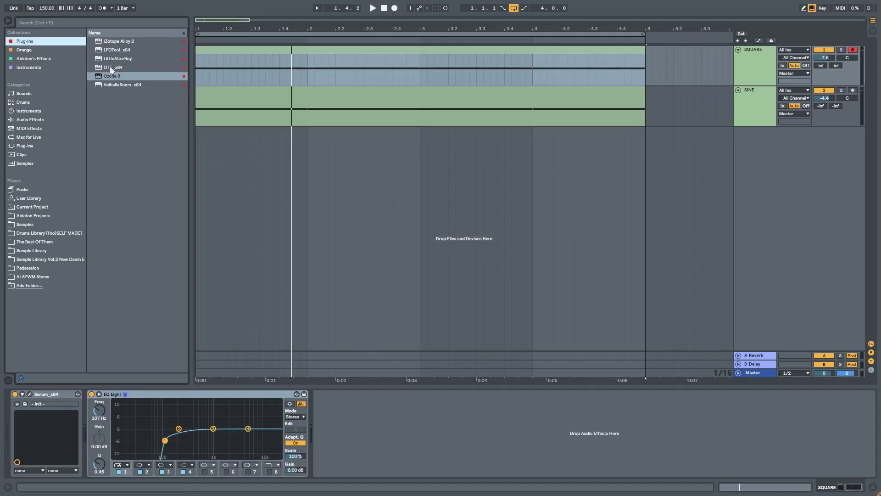
Add OTT_x64 after EQ Eight on SQUARE and set its depth to about 54%
{"action": "left_click_drag", "start_coordinate": [109, 67], "coordinate": [241, 62]}
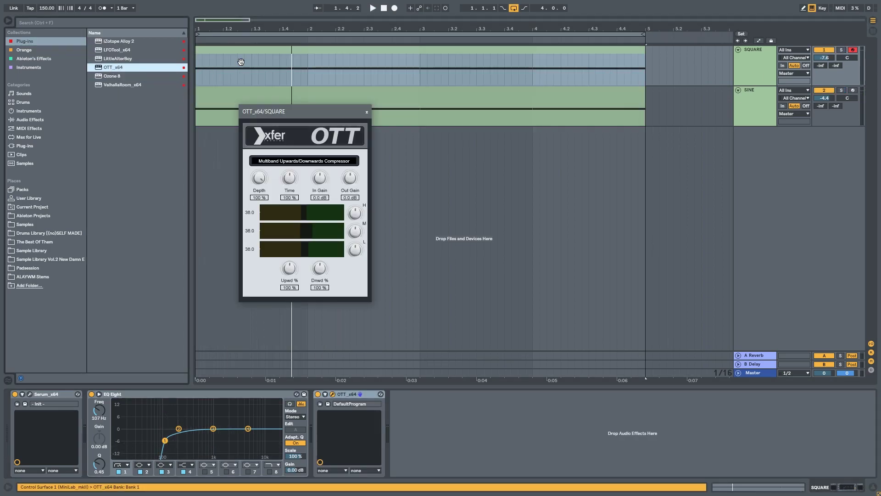
{"action": "key", "text": "space"}
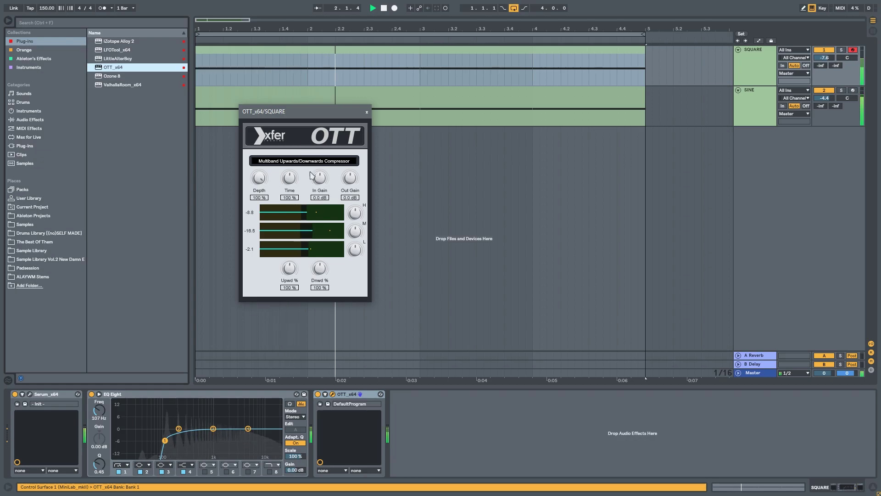
{"action": "left_click", "coordinate": [30, 394]}
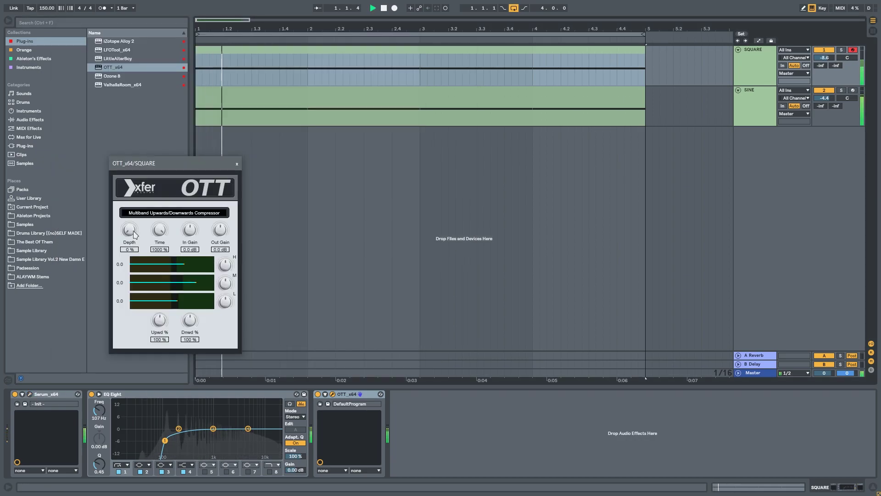
{"action": "left_click_drag", "start_coordinate": [135, 234], "coordinate": [119, 171]}
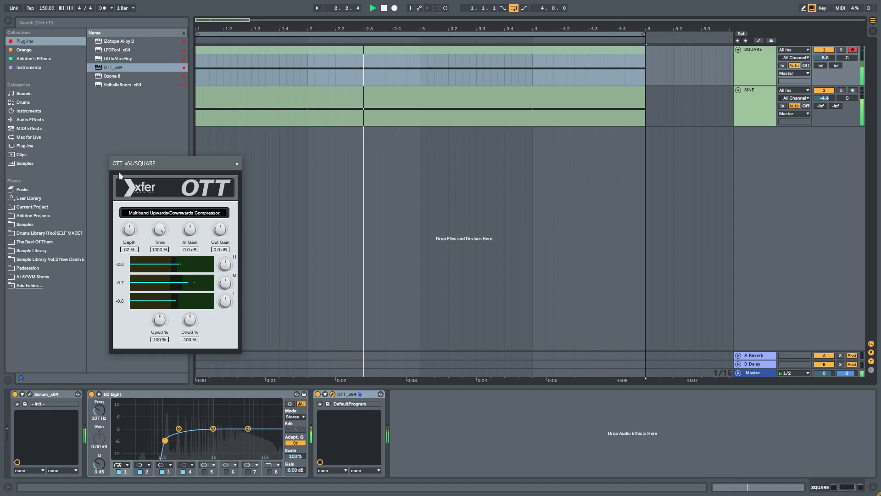
{"action": "left_click_drag", "start_coordinate": [134, 231], "coordinate": [134, 228]}
{"action": "left_click", "coordinate": [237, 164]}
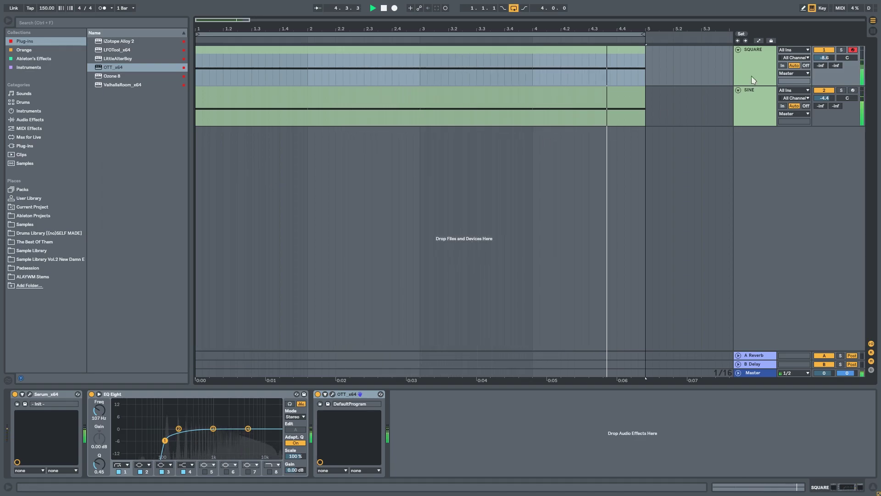
Select the SINE track, open the song project, and slightly lower the drum loop volume
{"action": "left_click", "coordinate": [760, 104]}
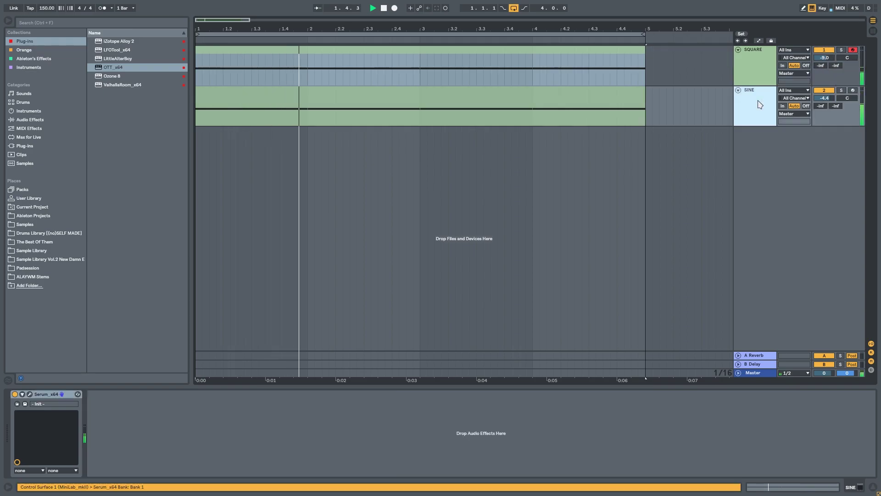
{"action": "right_click", "coordinate": [760, 147]}
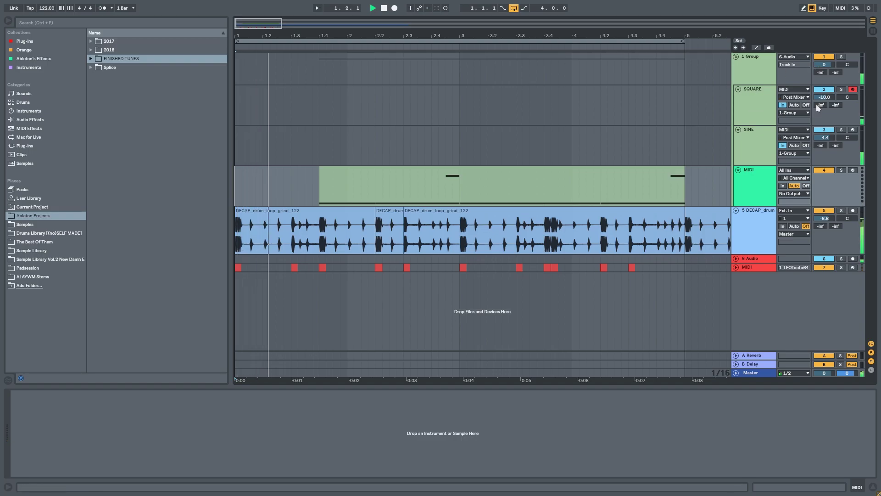
{"action": "left_click_drag", "start_coordinate": [825, 218], "coordinate": [825, 220]}
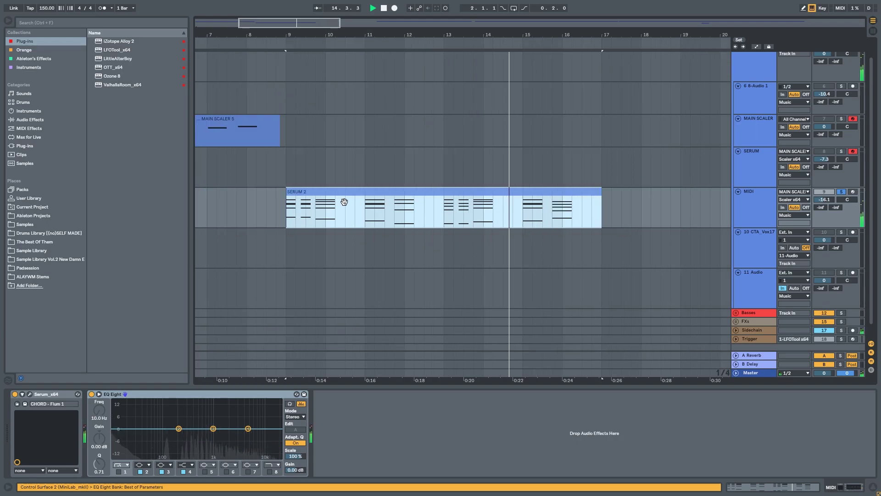
{"action": "left_click", "coordinate": [277, 222]}
{"action": "key", "text": "space"}
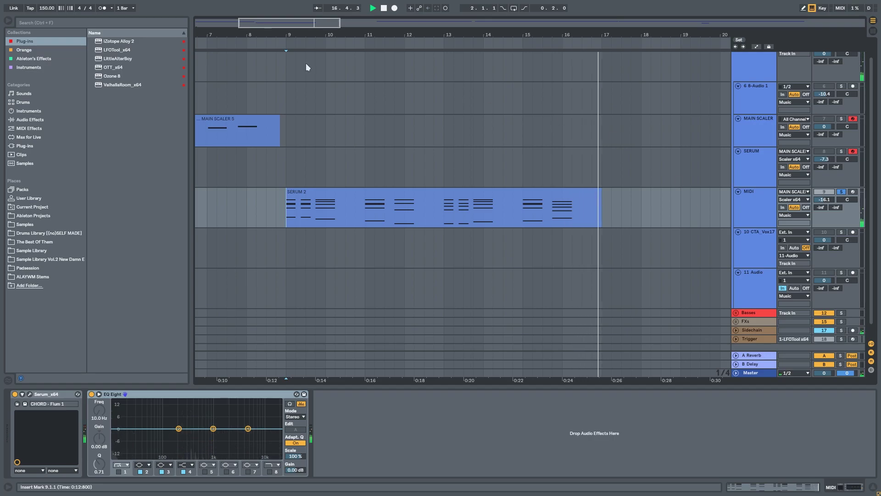
Add OTT to the MIDI chord track, raise its volume, and push OTT time to 1000%
{"action": "left_click", "coordinate": [109, 69]}
{"action": "left_click_drag", "start_coordinate": [358, 214], "coordinate": [359, 214]}
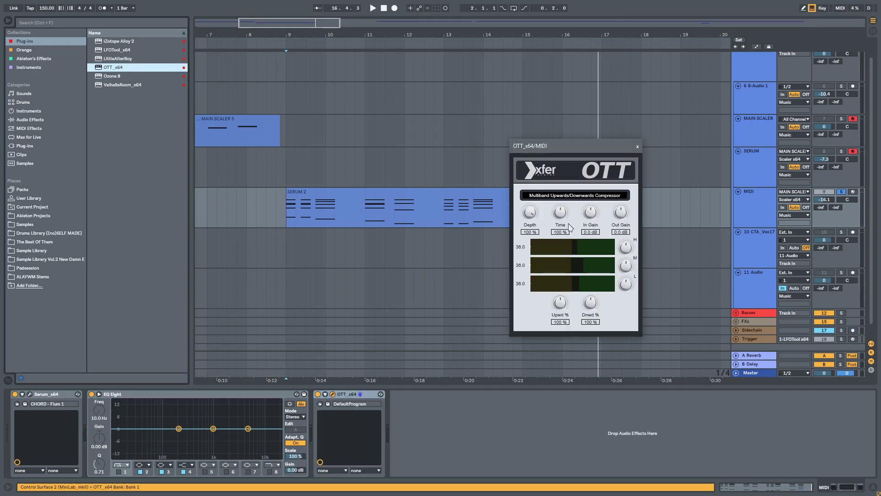
{"action": "key", "text": "space"}
{"action": "left_click_drag", "start_coordinate": [826, 200], "coordinate": [826, 181]}
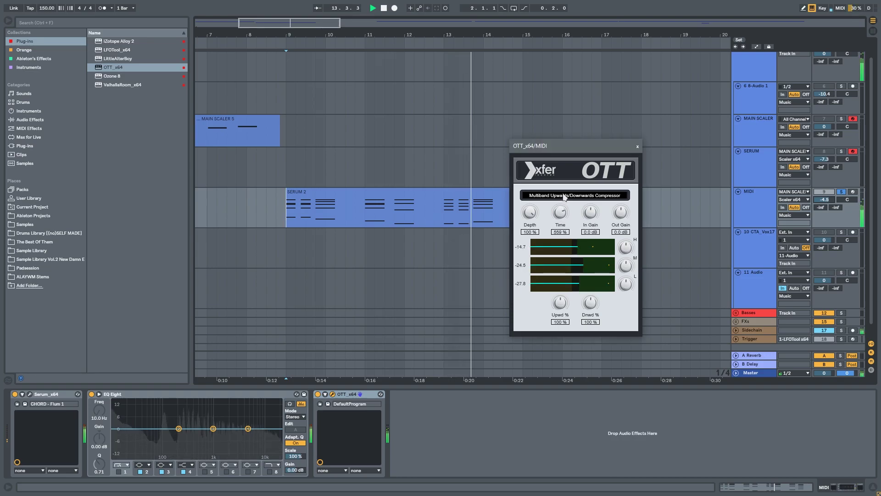
{"action": "left_click_drag", "start_coordinate": [568, 179], "coordinate": [662, 164]}
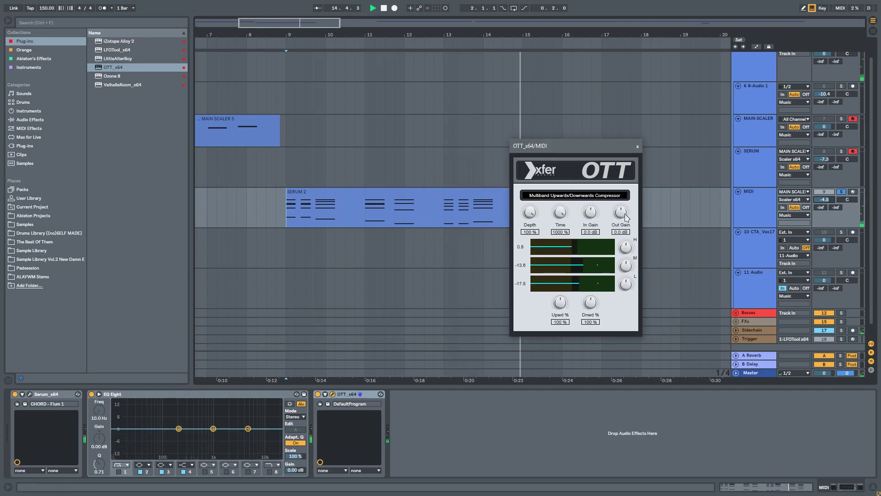
{"action": "left_click", "coordinate": [361, 194]}
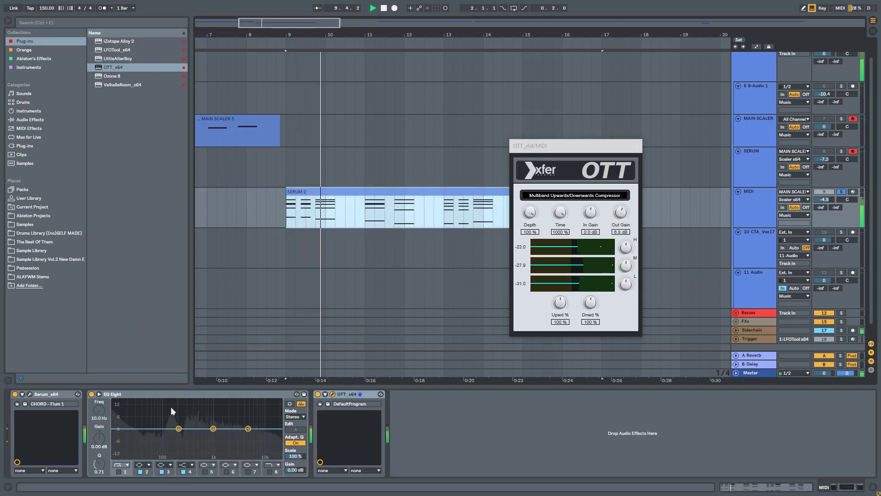
Duplicate EQ Eight after OTT, then set OTT depth to 22% and output gain to -5.2 dB
{"action": "left_click_drag", "start_coordinate": [173, 394], "coordinate": [426, 413]}
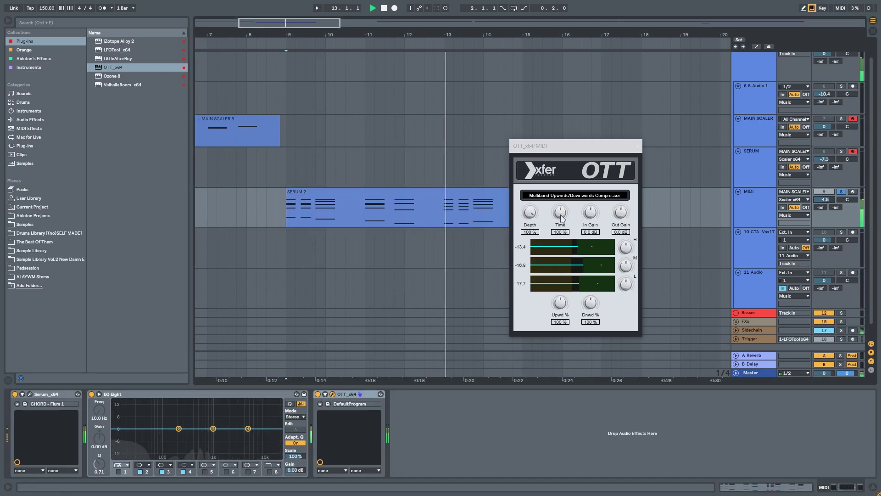
{"action": "left_click_drag", "start_coordinate": [562, 218], "coordinate": [569, 184]}
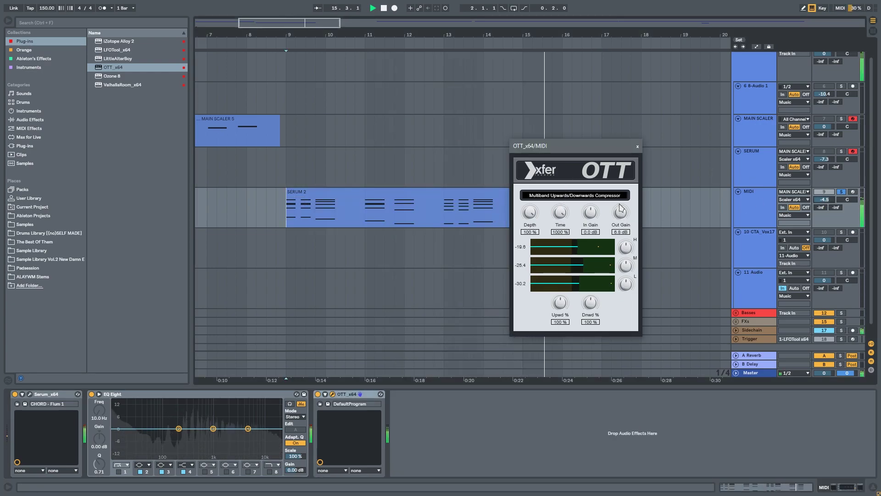
{"action": "left_click", "coordinate": [361, 194]}
{"action": "left_click_drag", "start_coordinate": [532, 213], "coordinate": [539, 266]}
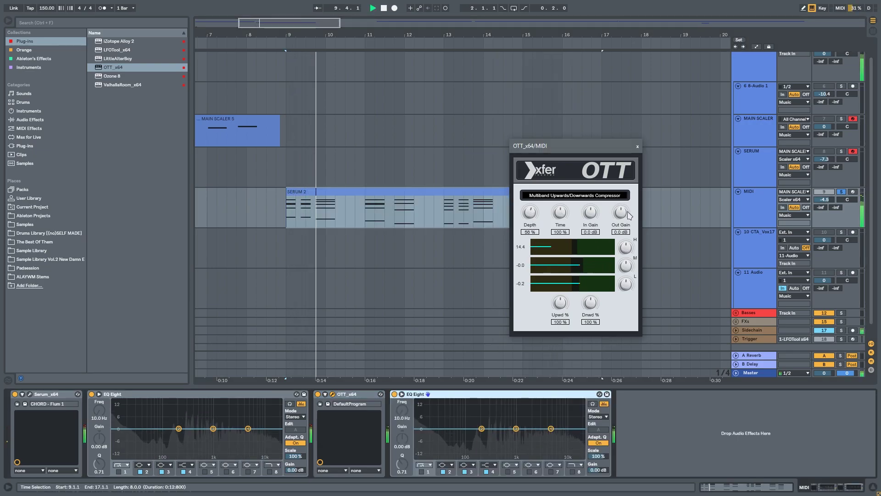
{"action": "left_click_drag", "start_coordinate": [628, 215], "coordinate": [629, 230]}
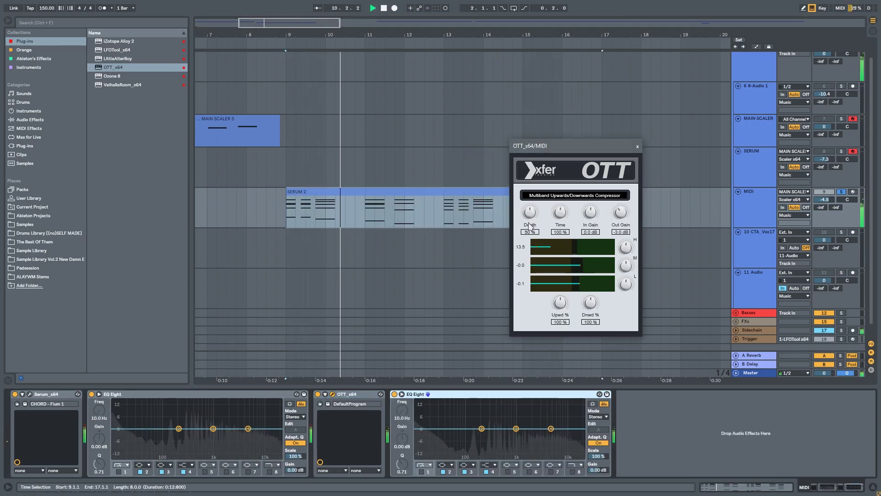
{"action": "left_click_drag", "start_coordinate": [531, 214], "coordinate": [534, 245]}
{"action": "left_click_drag", "start_coordinate": [619, 214], "coordinate": [620, 224]}
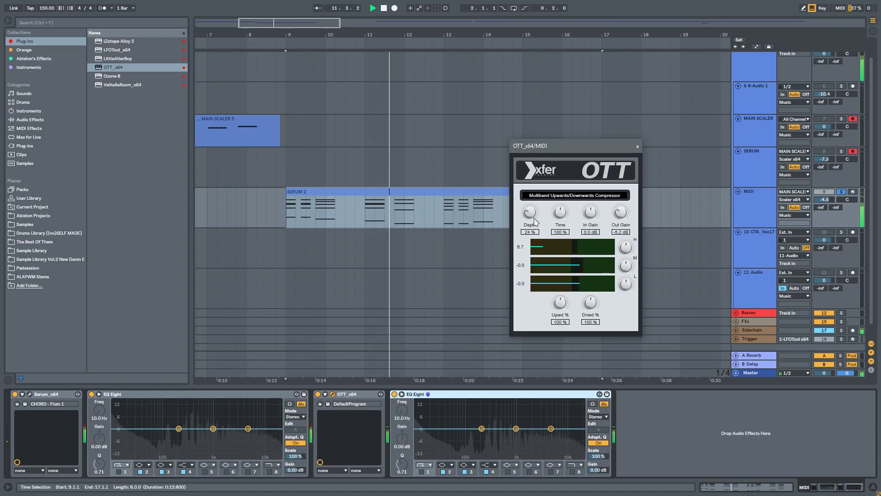
{"action": "left_click_drag", "start_coordinate": [534, 217], "coordinate": [536, 223]}
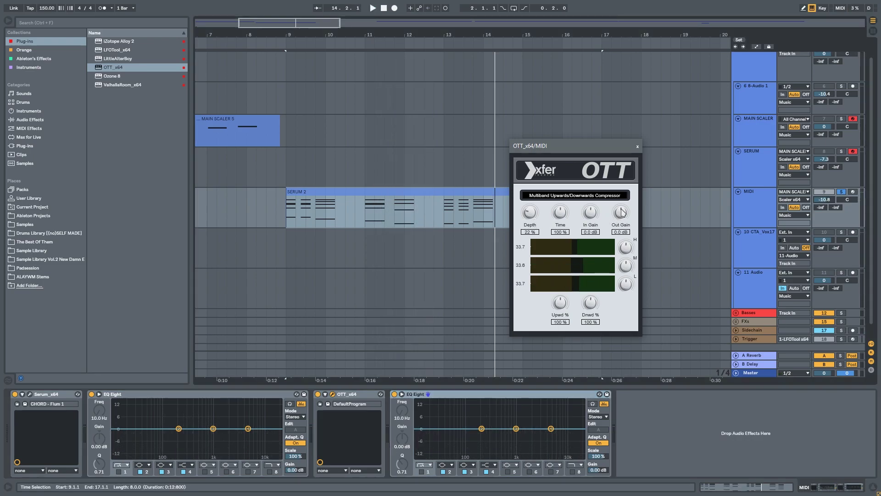
Toggle OTT on and off to compare, then set its depth to 29%
{"action": "left_click", "coordinate": [318, 394]}
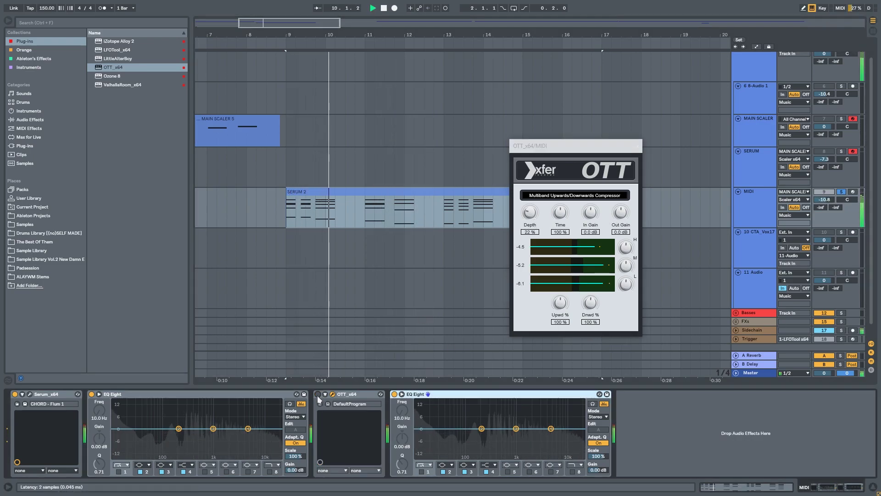
{"action": "left_click", "coordinate": [318, 394]}
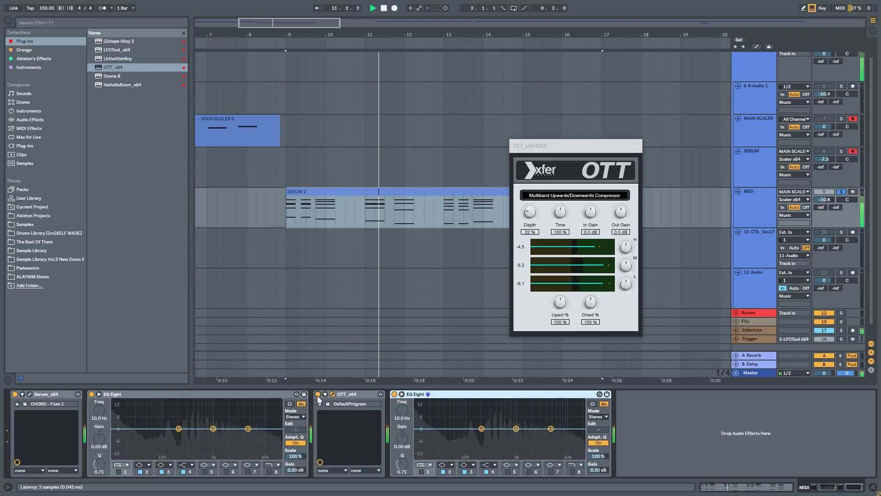
{"action": "left_click", "coordinate": [318, 394]}
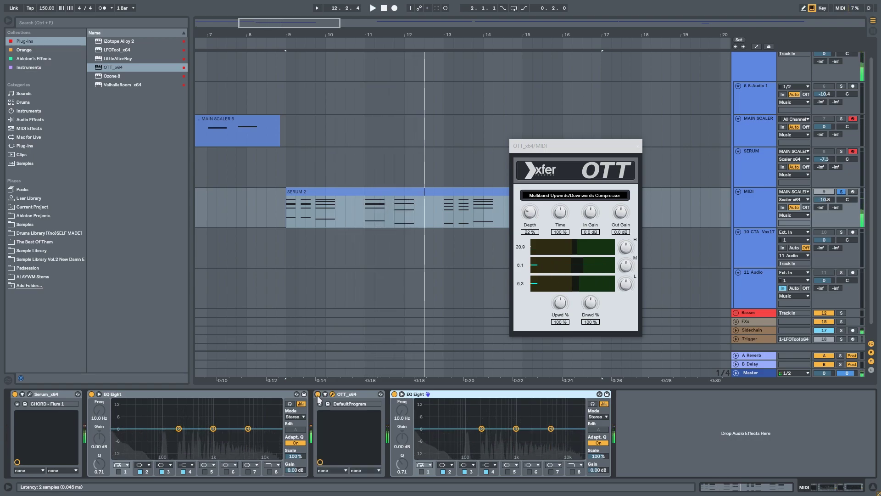
{"action": "left_click_drag", "start_coordinate": [530, 213], "coordinate": [532, 206]}
Re-enable OTT at 30% depth and show the full song's Master track devices
{"action": "left_click", "coordinate": [318, 394]}
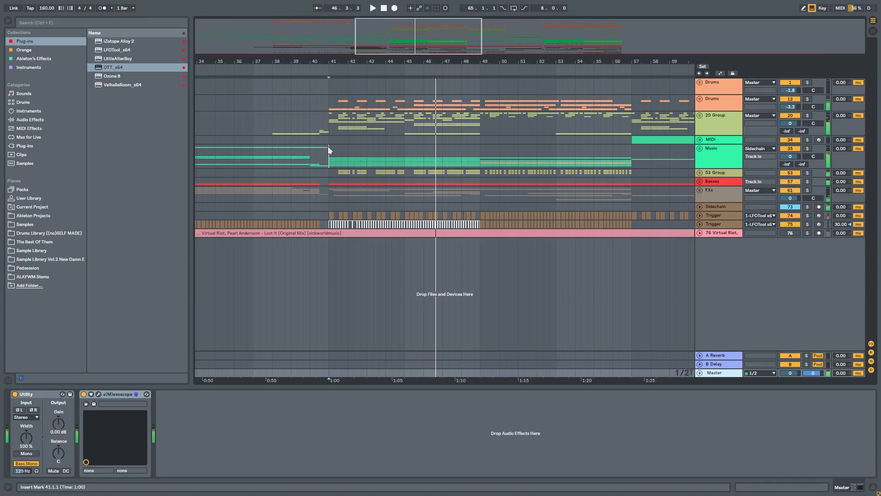
{"action": "left_click", "coordinate": [327, 123]}
{"action": "left_click", "coordinate": [717, 372]}
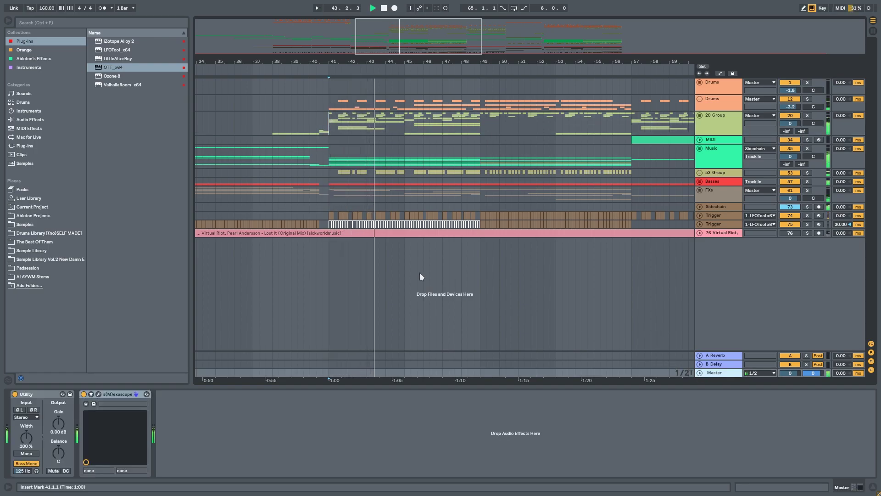
Place OTT_x64 between Utility and s(M)exoscope on Master at 87% depth, bypassing it briefly to compare
{"action": "key", "text": "space"}
{"action": "left_click_drag", "start_coordinate": [116, 67], "coordinate": [92, 420]}
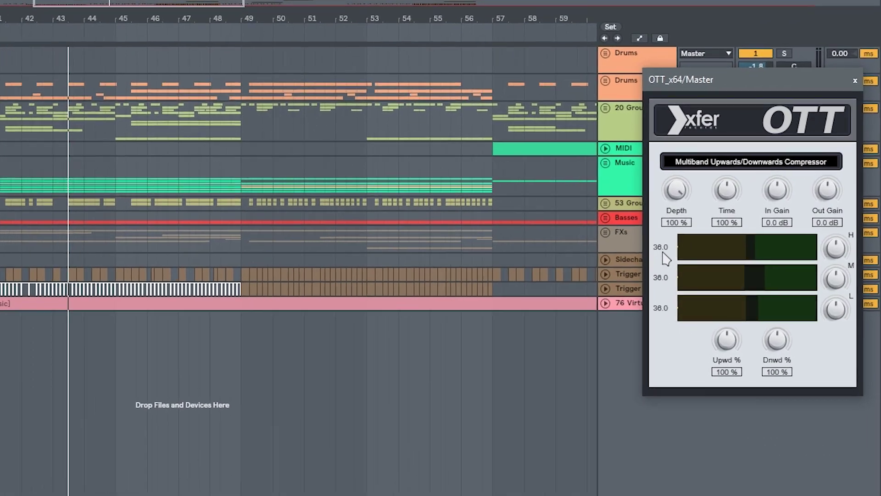
{"action": "left_click_drag", "start_coordinate": [745, 164], "coordinate": [746, 179]}
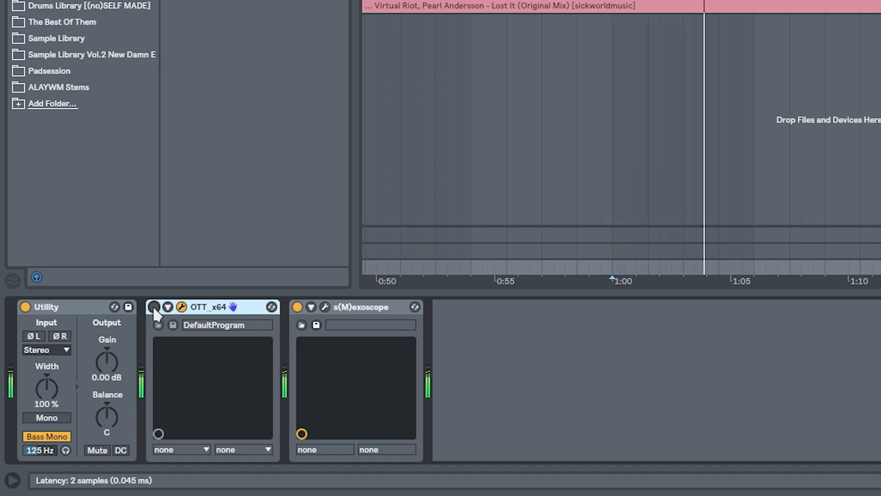
{"action": "left_click", "coordinate": [154, 307]}
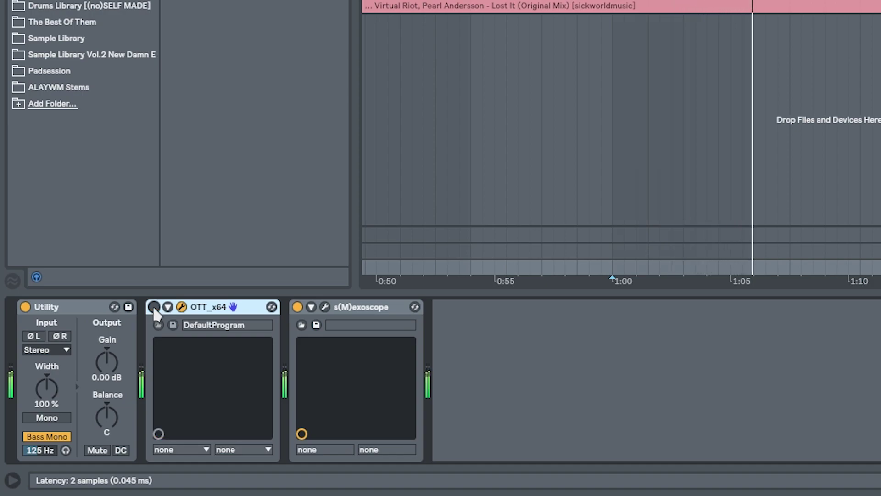
{"action": "left_click", "coordinate": [154, 307]}
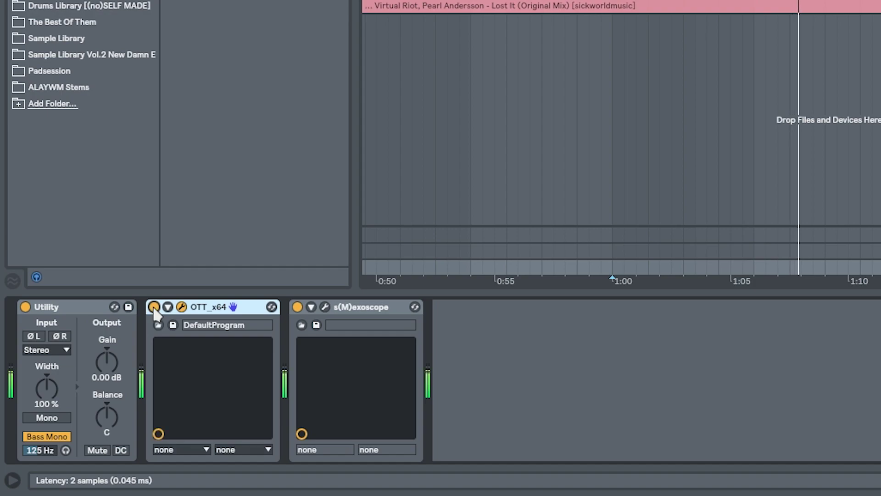